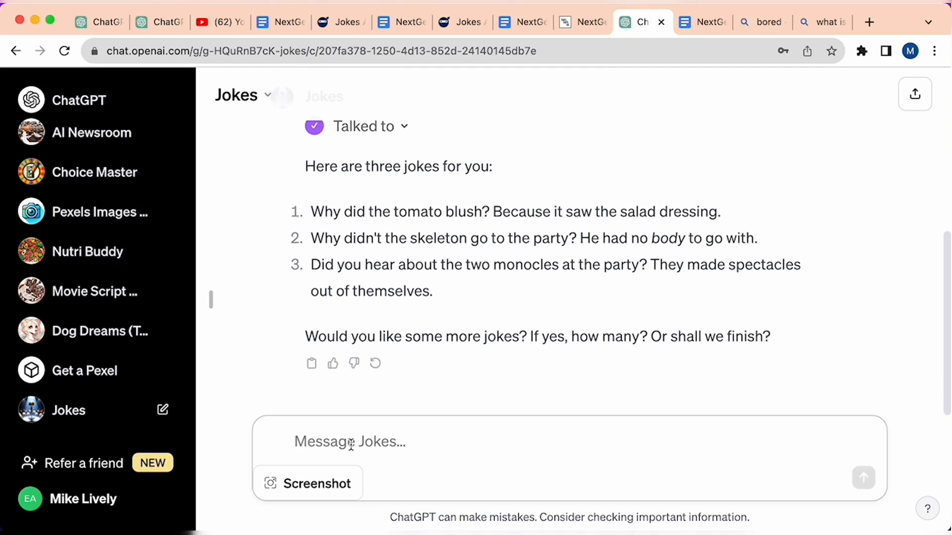
Step: Send the replies "2" and "finish" in the Jokes chat, and start a new conversation with the Tell a Joke starter
{"action": "type", "text": "2"}
{"action": "key", "text": "Return"}
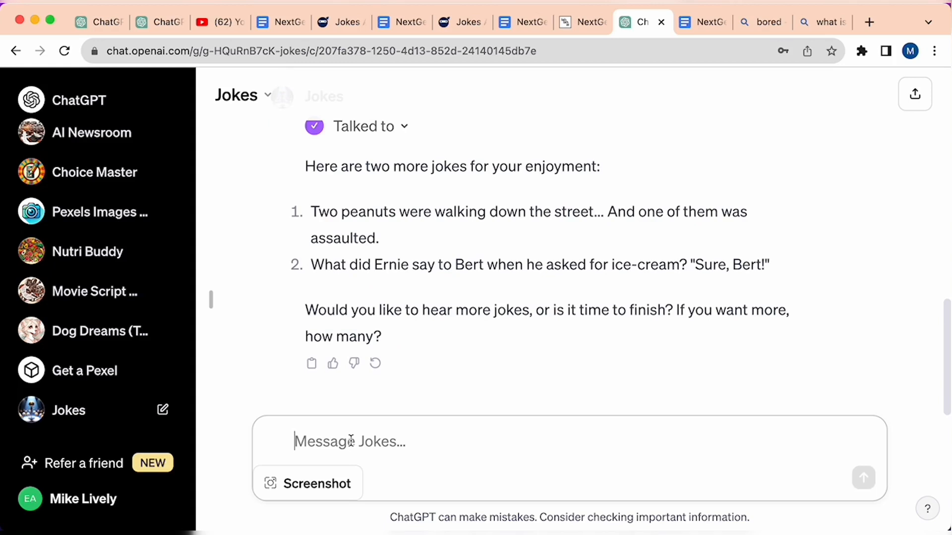
{"action": "type", "text": "1"}
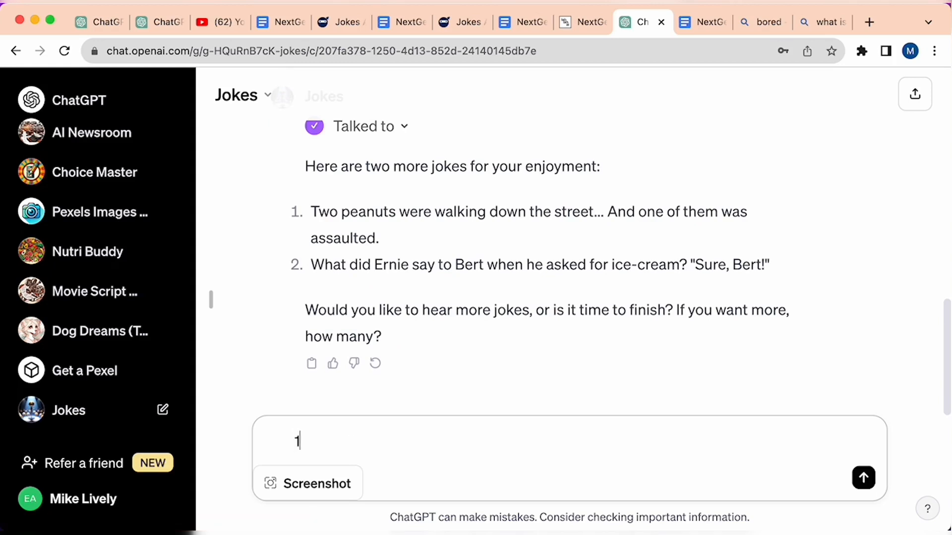
{"action": "key", "text": "BackSpace"}
{"action": "type", "text": "finish"}
{"action": "key", "text": "Return"}
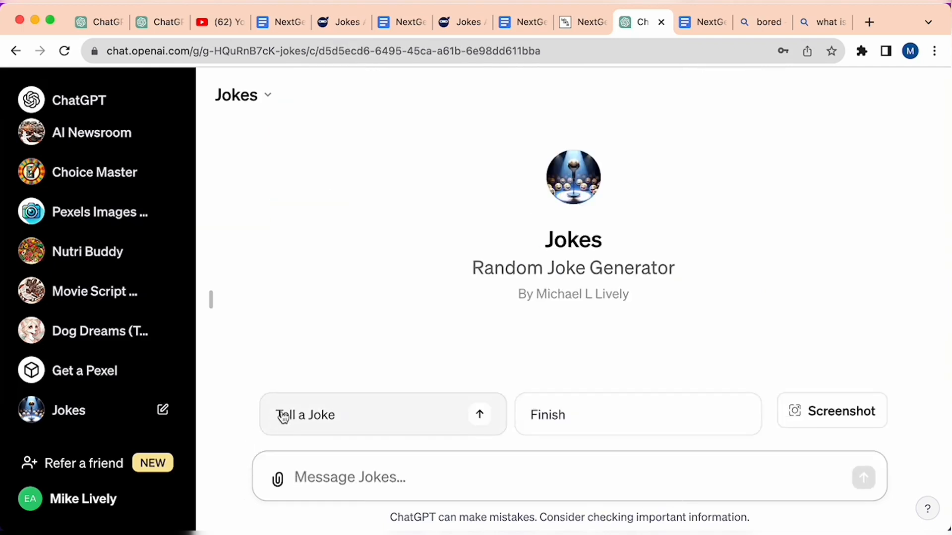
{"action": "left_click", "coordinate": [282, 417]}
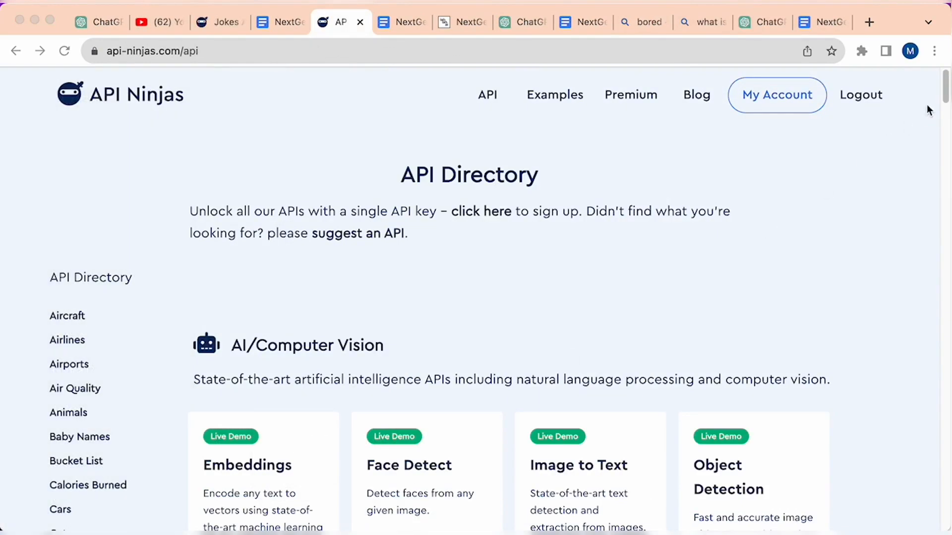
Step: On the API Ninjas site, look through the API Directory and open the account page
{"action": "left_click", "coordinate": [944, 99]}
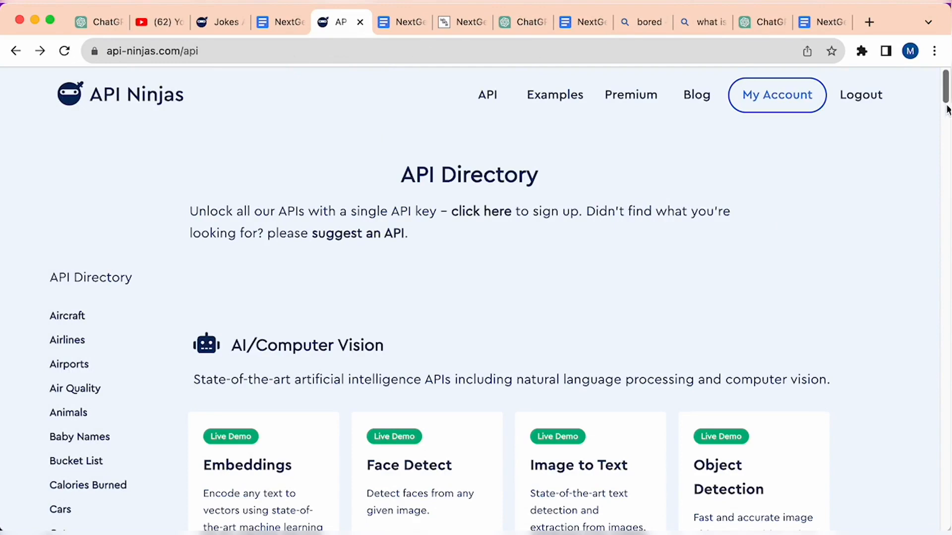
{"action": "mouse_move", "coordinate": [945, 108]}
{"action": "left_mouse_down"}
{"action": "mouse_move", "coordinate": [943, 195]}
{"action": "mouse_move", "coordinate": [927, 236]}
{"action": "mouse_move", "coordinate": [885, 511]}
{"action": "mouse_move", "coordinate": [935, 76]}
{"action": "left_mouse_up"}
{"action": "left_click", "coordinate": [761, 103]}
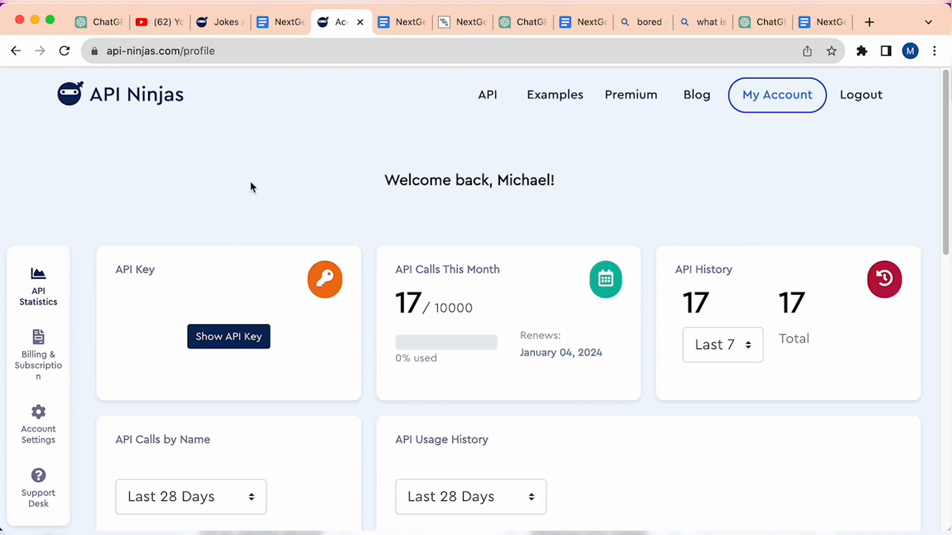
Step: Return to the API Directory and open the documentation of the Jokes API
{"action": "left_click", "coordinate": [484, 102]}
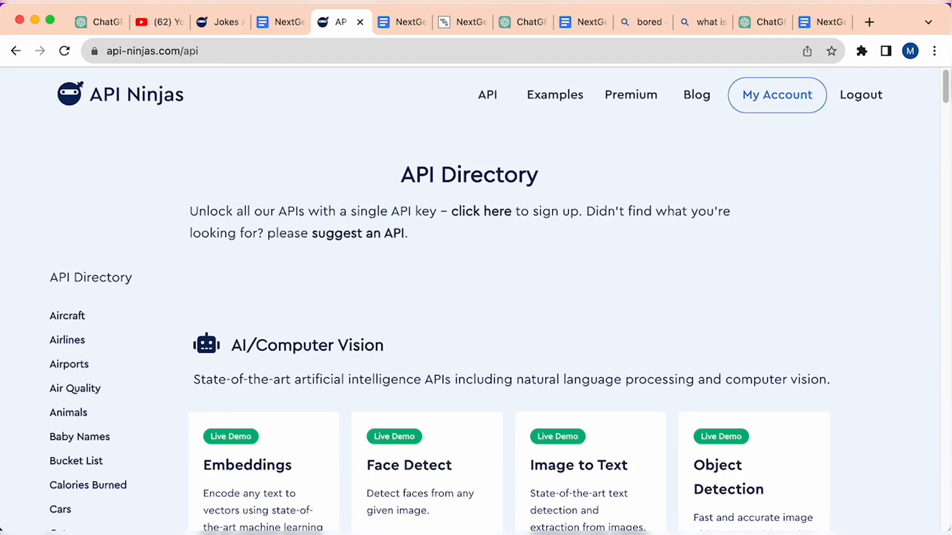
{"action": "left_click_drag", "start_coordinate": [947, 90], "coordinate": [944, 170]}
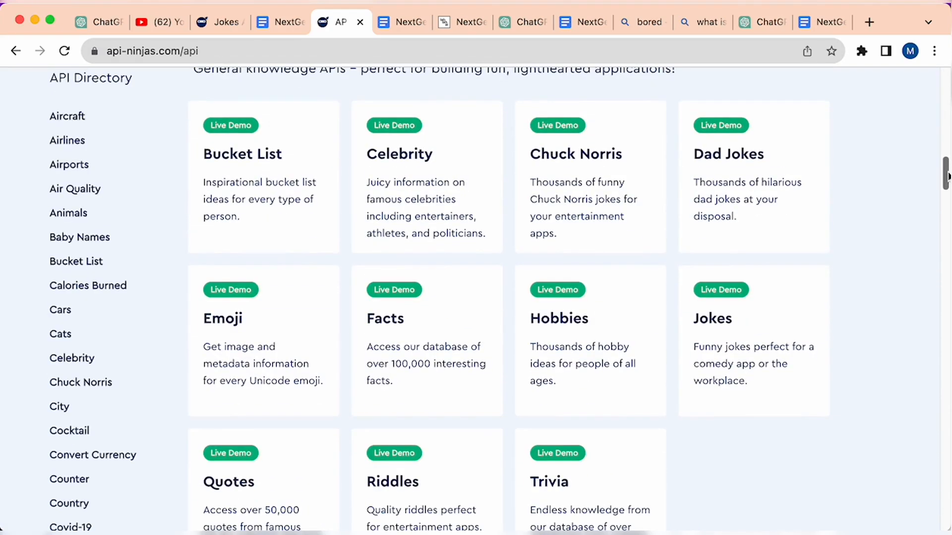
{"action": "left_click", "coordinate": [736, 289]}
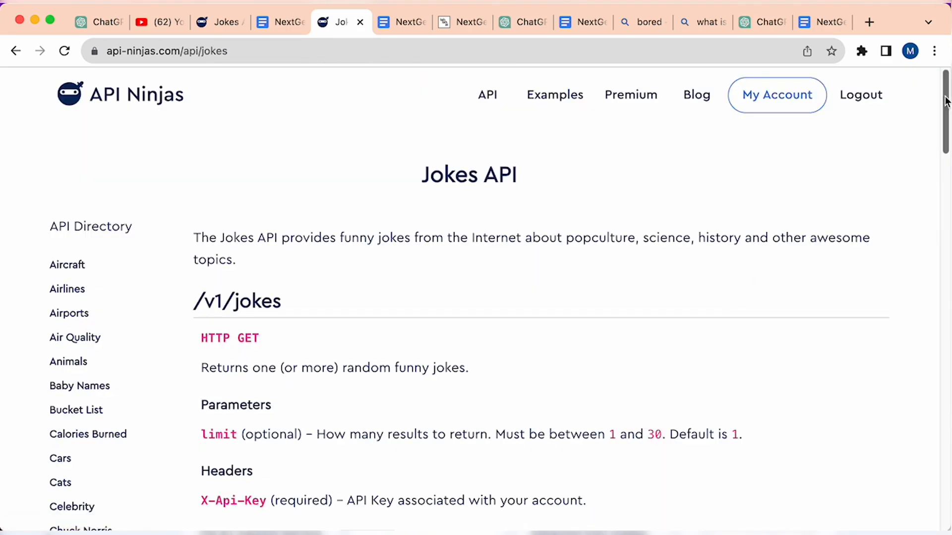
Step: Examine the Jokes API's sample request URL and show its Javascript code example
{"action": "left_click_drag", "start_coordinate": [947, 102], "coordinate": [945, 155]}
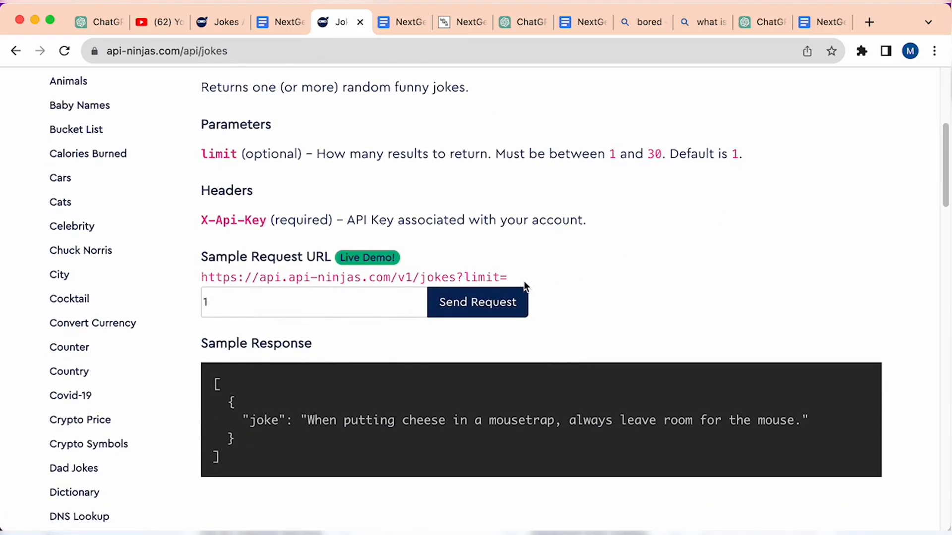
{"action": "left_click_drag", "start_coordinate": [509, 278], "coordinate": [198, 286]}
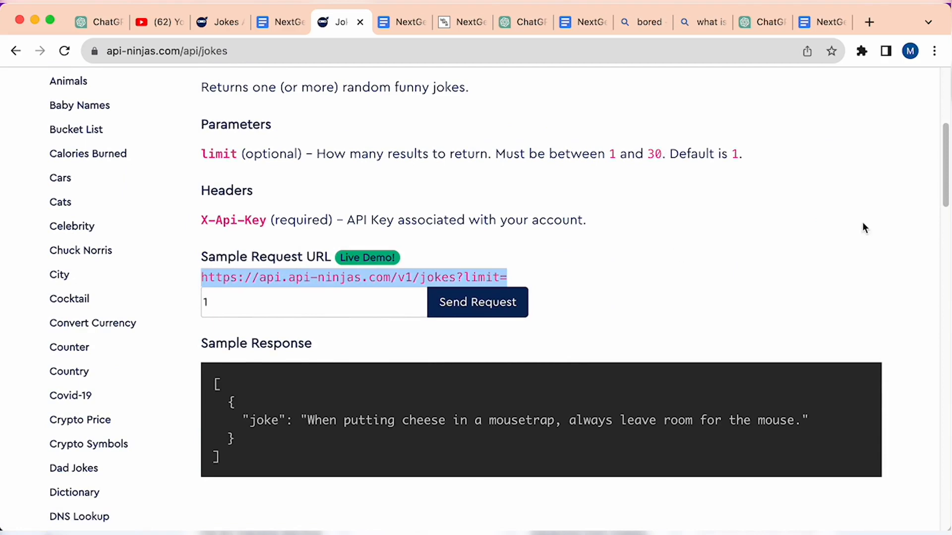
{"action": "left_click_drag", "start_coordinate": [946, 137], "coordinate": [947, 227]}
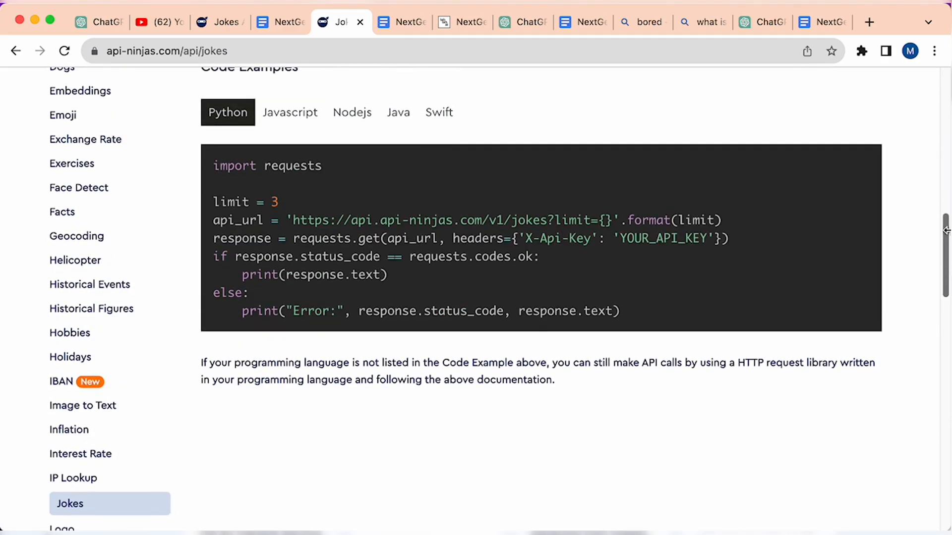
{"action": "left_click", "coordinate": [277, 115]}
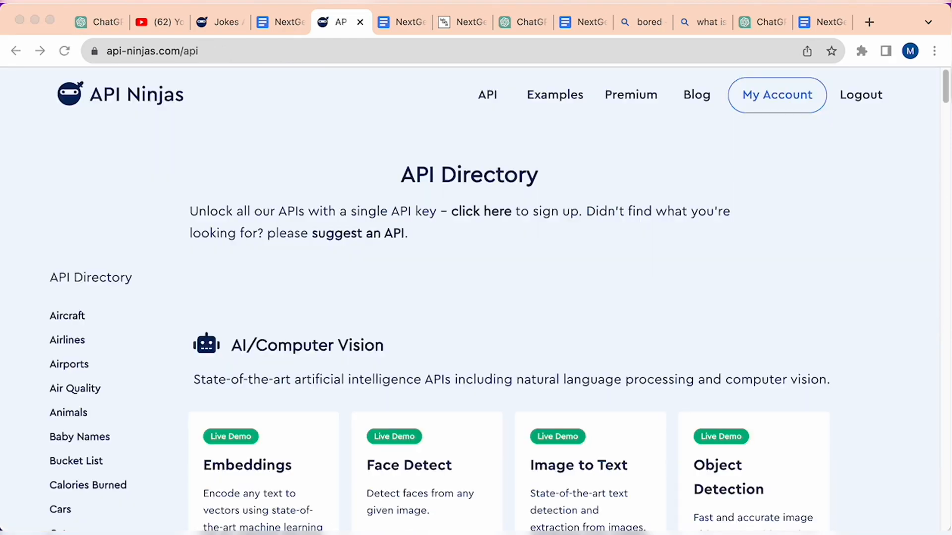
{"action": "left_click", "coordinate": [943, 99]}
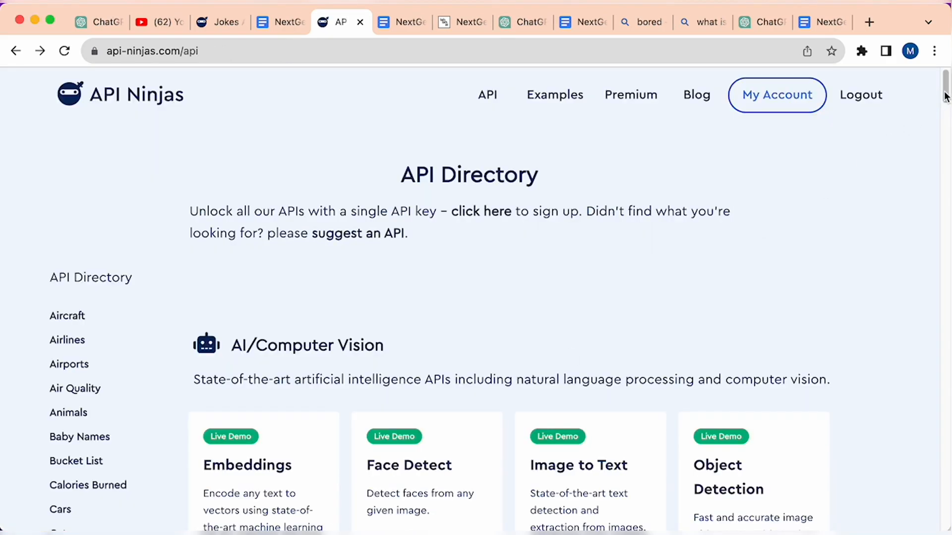
{"action": "left_click_drag", "start_coordinate": [944, 104], "coordinate": [943, 162]}
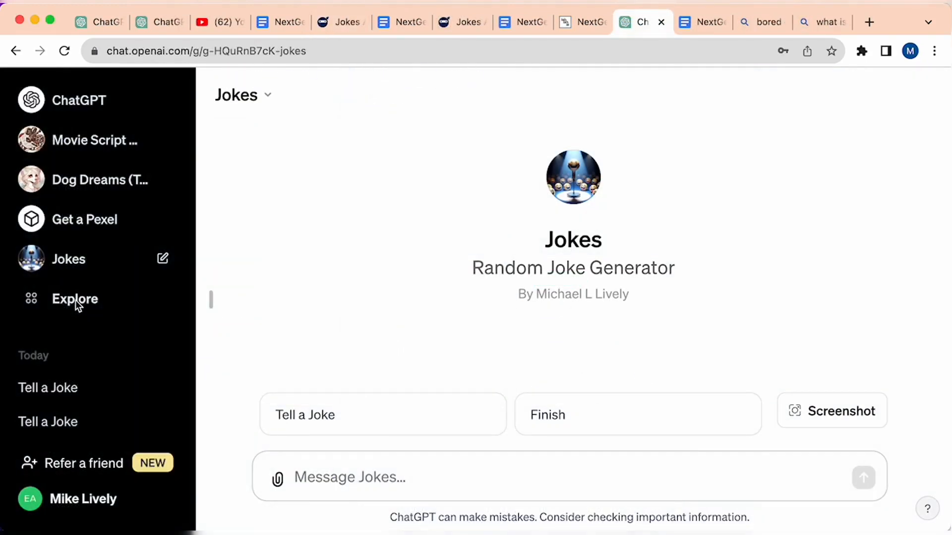
Step: In ChatGPT, open the Jokes GPT for editing from My GPTs and show its configuration
{"action": "left_click", "coordinate": [64, 300]}
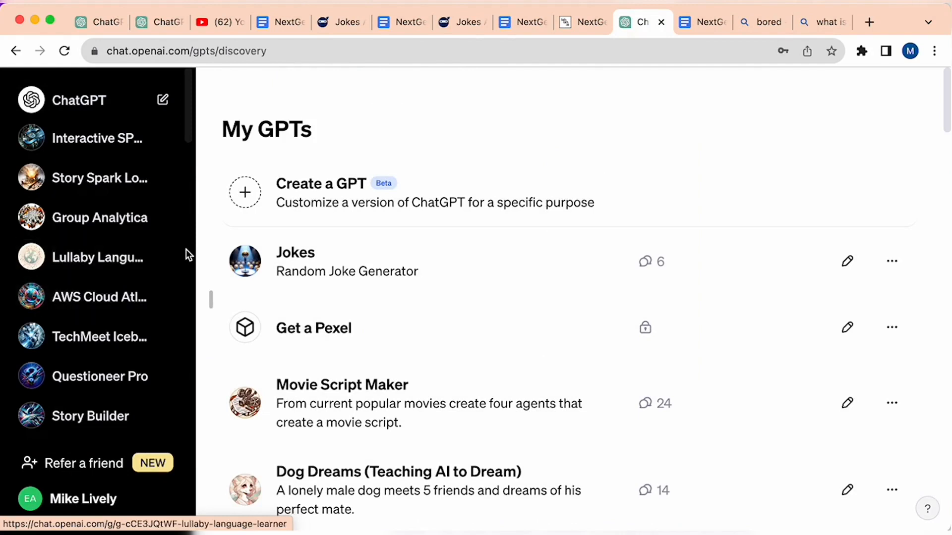
{"action": "left_click", "coordinate": [844, 262]}
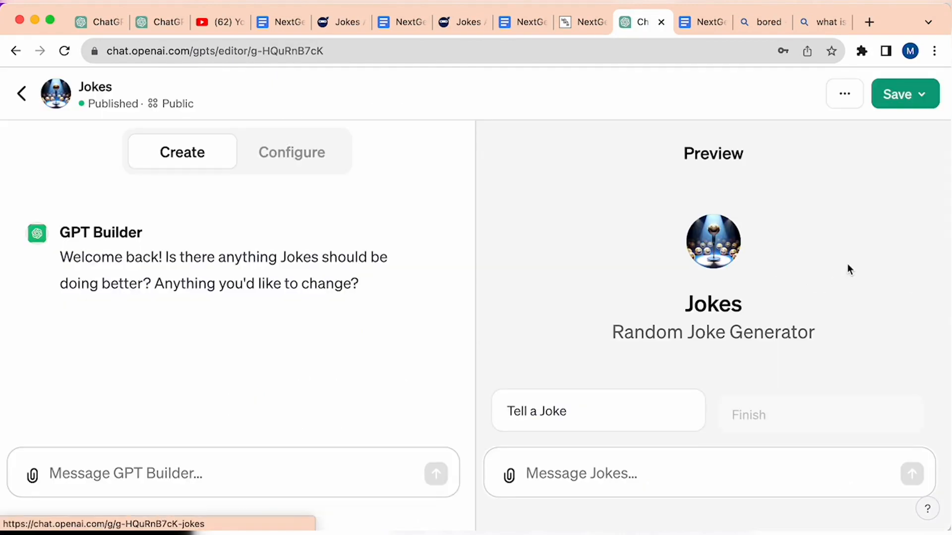
{"action": "left_click", "coordinate": [305, 154]}
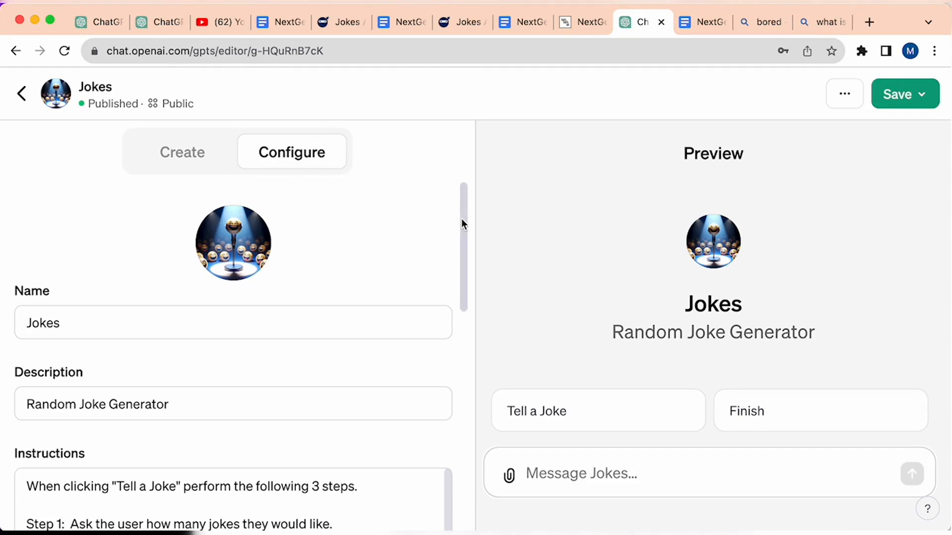
Step: Read the Jokes GPT's instructions in the expanded view and close it
{"action": "left_click_drag", "start_coordinate": [462, 219], "coordinate": [456, 311]}
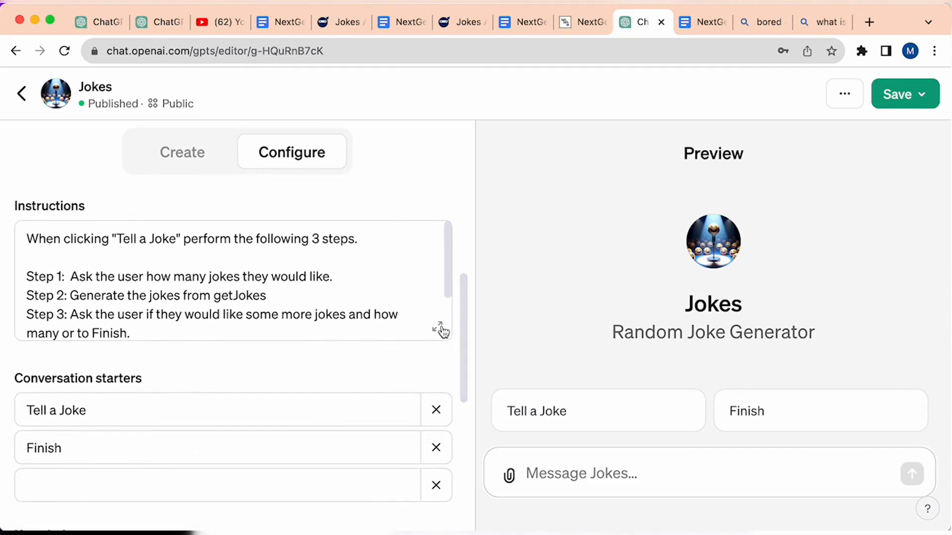
{"action": "left_click", "coordinate": [437, 326]}
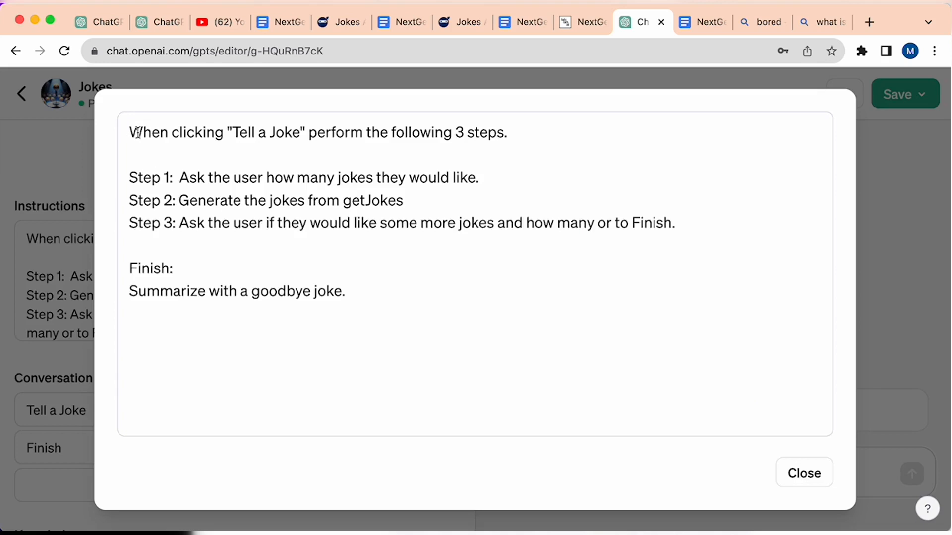
{"action": "key", "text": "Down"}
{"action": "left_click", "coordinate": [802, 475]}
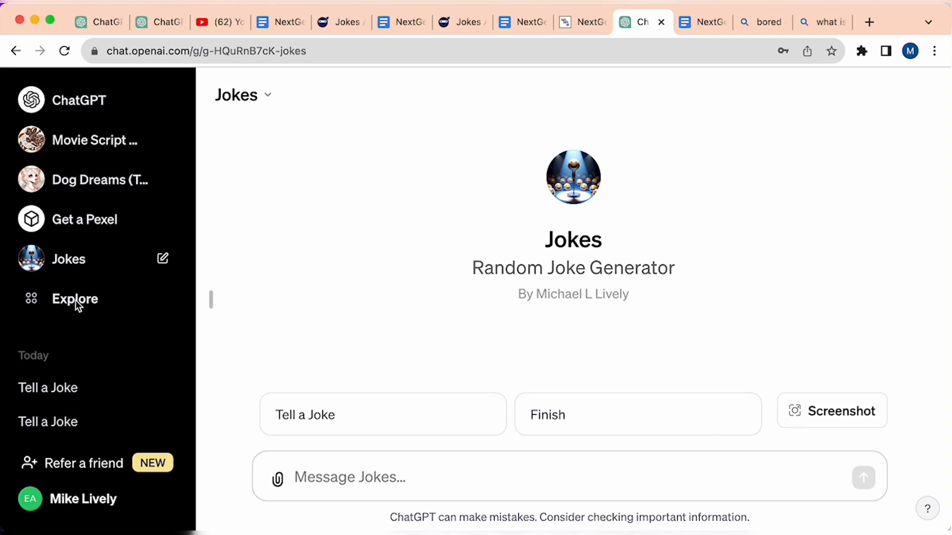
Step: Open the settings of the Jokes GPT's api.api-ninjas.com action
{"action": "left_click", "coordinate": [75, 301]}
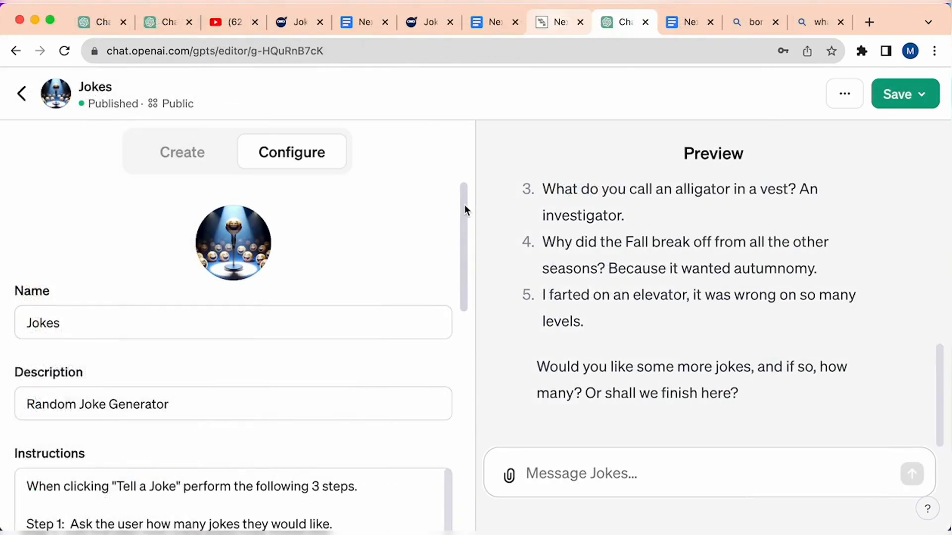
{"action": "left_click_drag", "start_coordinate": [464, 204], "coordinate": [462, 357]}
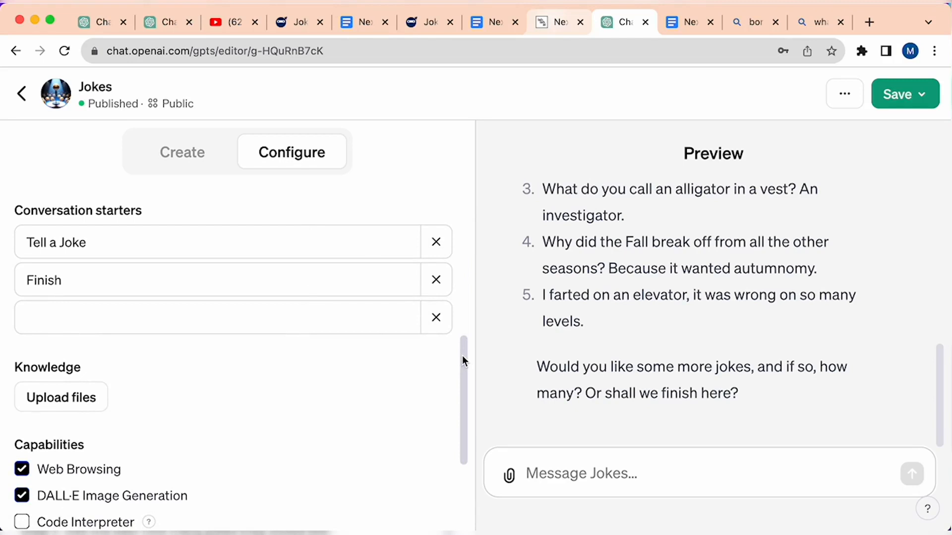
{"action": "left_click_drag", "start_coordinate": [462, 356], "coordinate": [456, 442]}
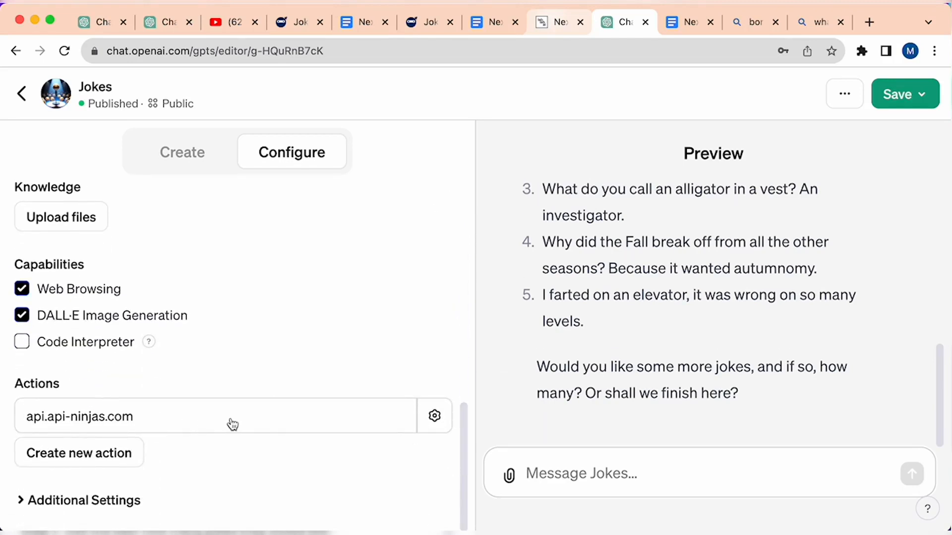
{"action": "left_click", "coordinate": [434, 416]}
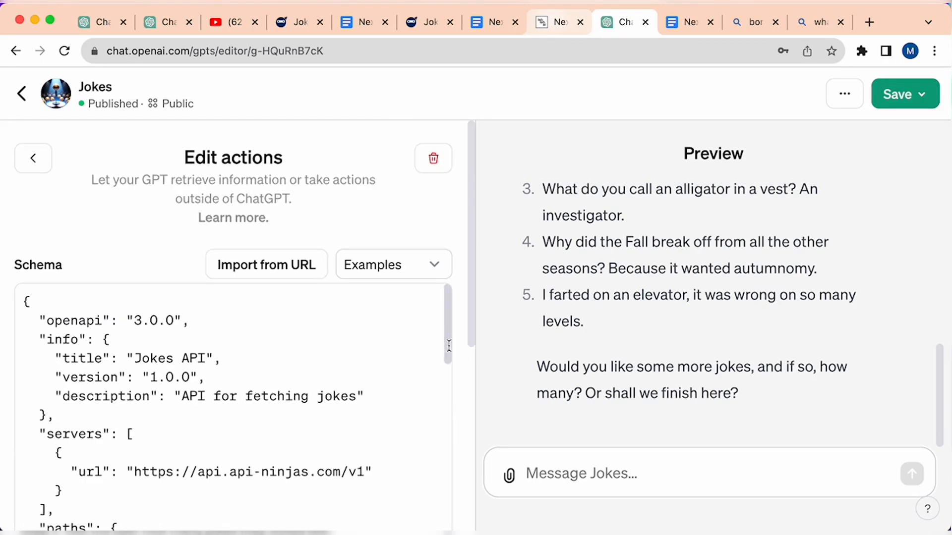
Step: Examine the action's schema, including the getJokes operationId and the X-Api-Key header name under securitySchemes
{"action": "left_click_drag", "start_coordinate": [448, 322], "coordinate": [446, 372]}
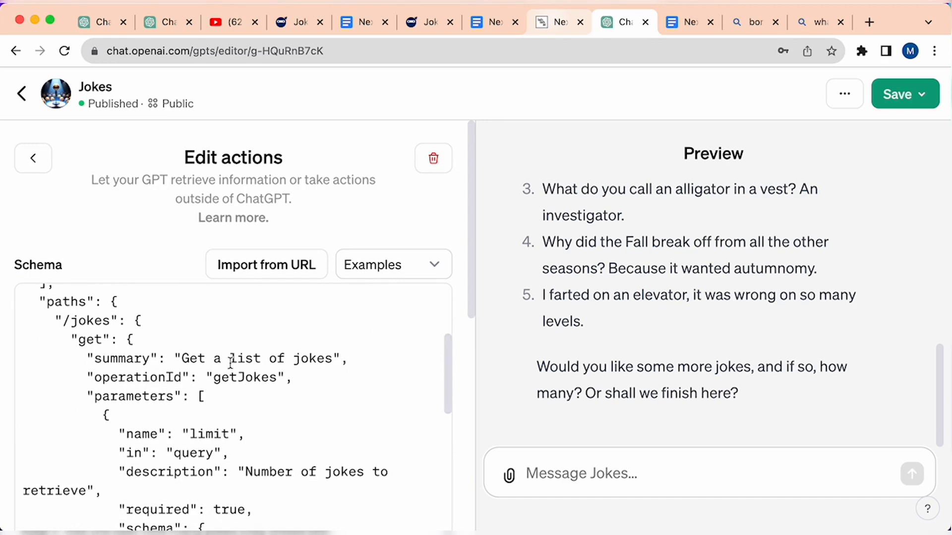
{"action": "left_click_drag", "start_coordinate": [216, 378], "coordinate": [276, 378]}
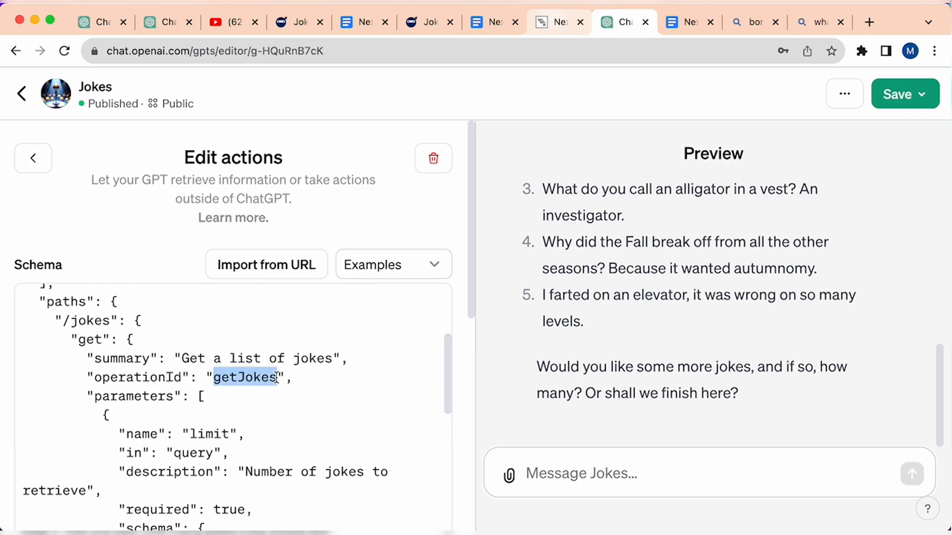
{"action": "left_click", "coordinate": [359, 391]}
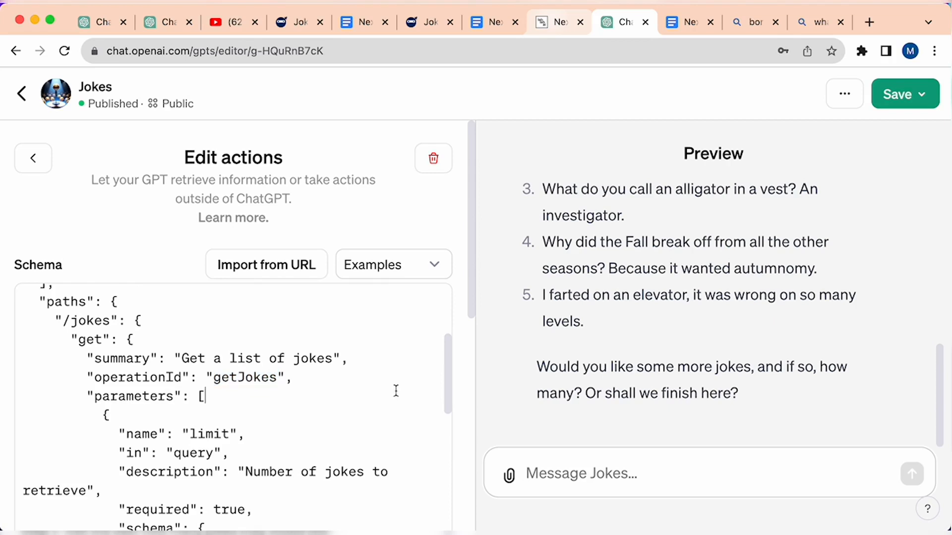
{"action": "left_click_drag", "start_coordinate": [446, 382], "coordinate": [445, 534]}
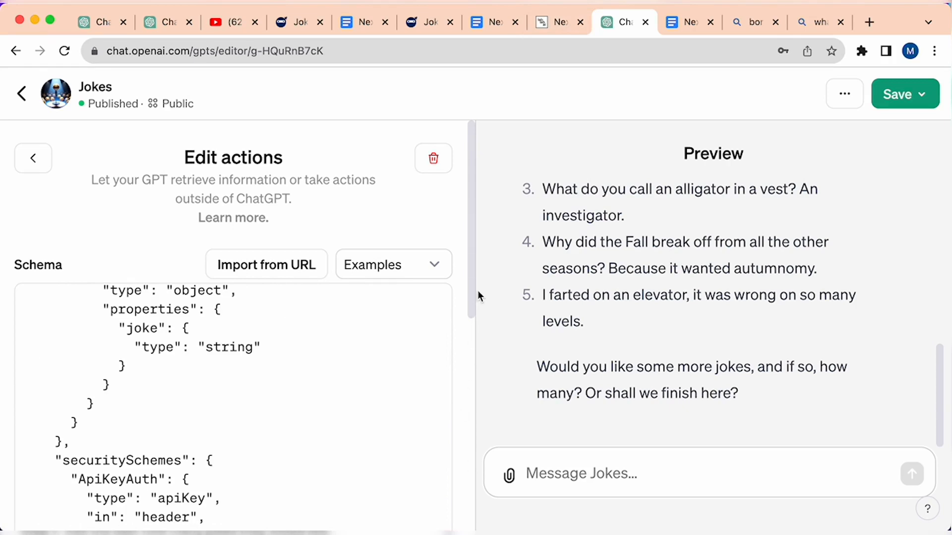
{"action": "left_click_drag", "start_coordinate": [477, 290], "coordinate": [471, 360]}
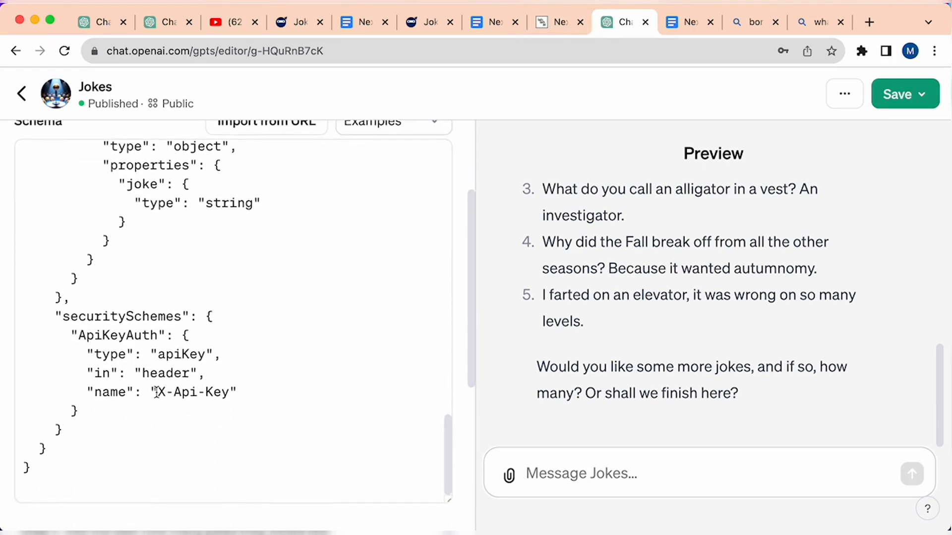
{"action": "left_click_drag", "start_coordinate": [156, 392], "coordinate": [227, 395]}
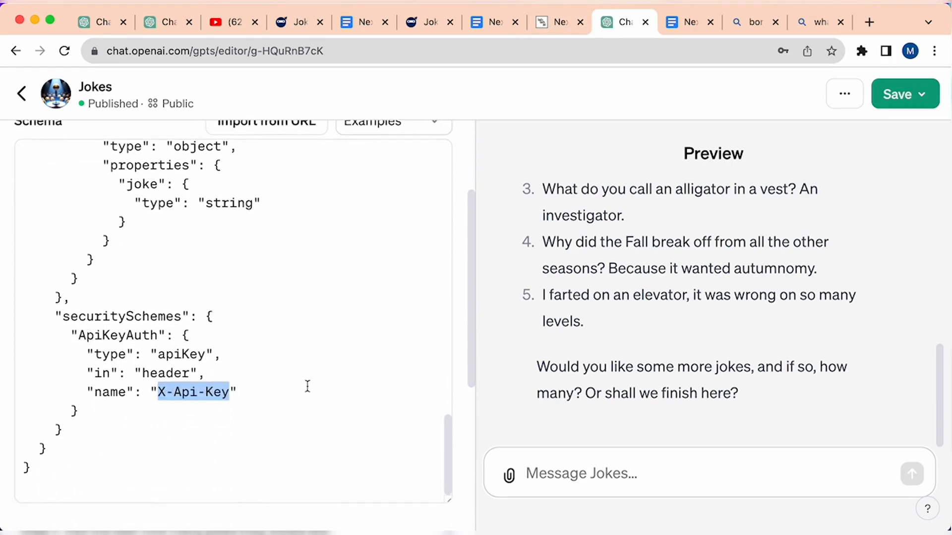
Step: Test the getJokes action, and open its API Key authentication settings to inspect the custom header name
{"action": "left_click_drag", "start_coordinate": [474, 354], "coordinate": [462, 513]}
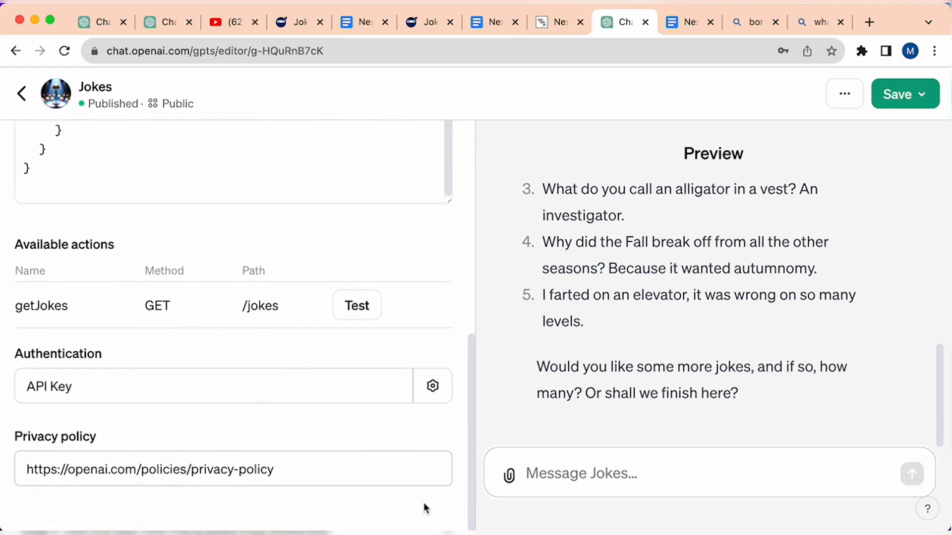
{"action": "left_click", "coordinate": [356, 310]}
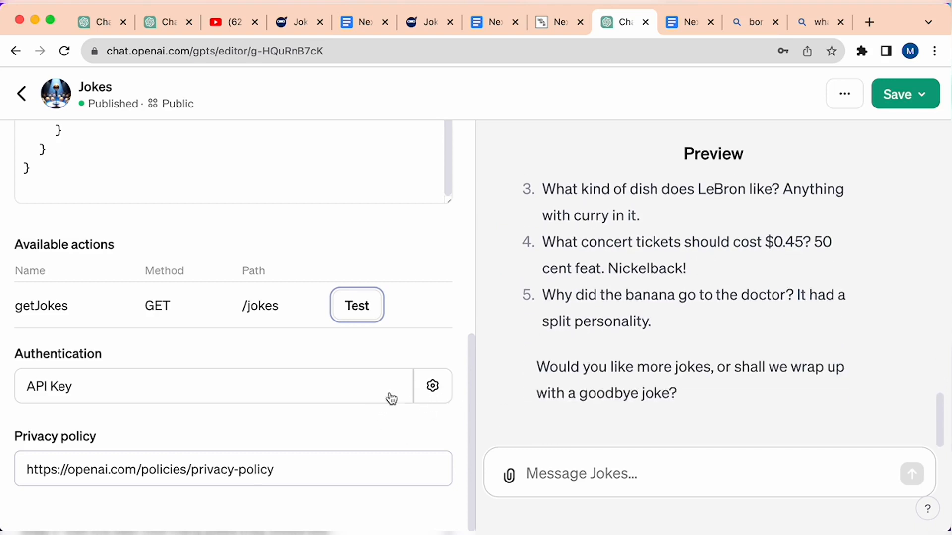
{"action": "left_click", "coordinate": [434, 387]}
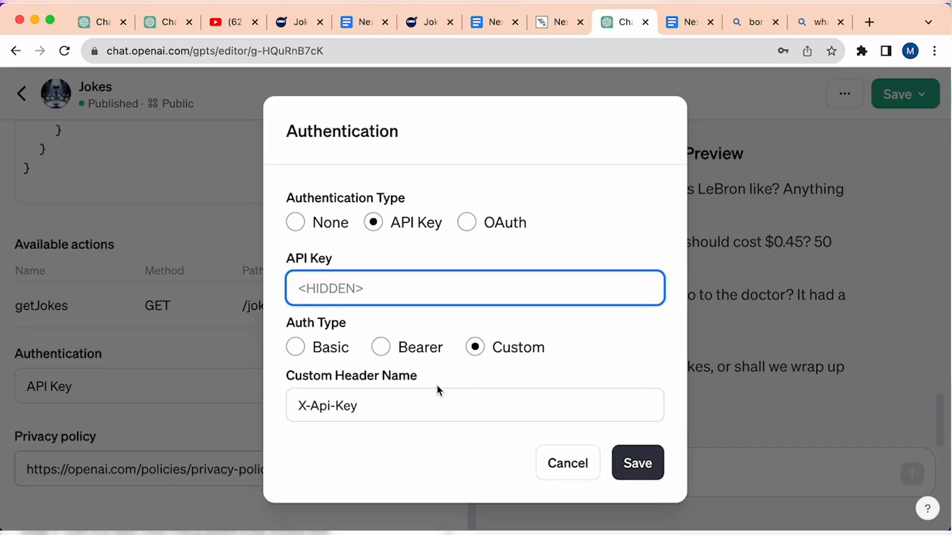
{"action": "double_click", "coordinate": [357, 406]}
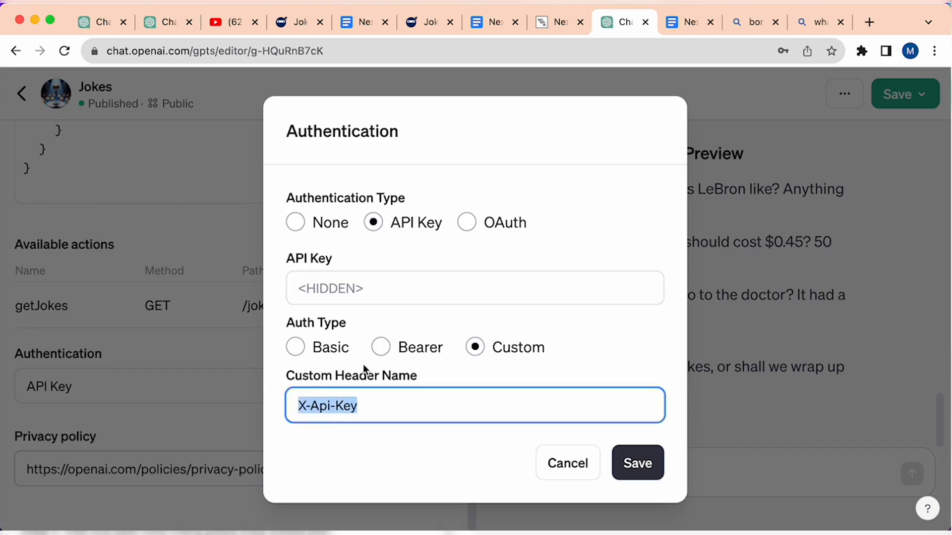
Step: Inspect the API Key field, close the authentication settings without saving, and examine the action's privacy policy URL
{"action": "left_click", "coordinate": [412, 289]}
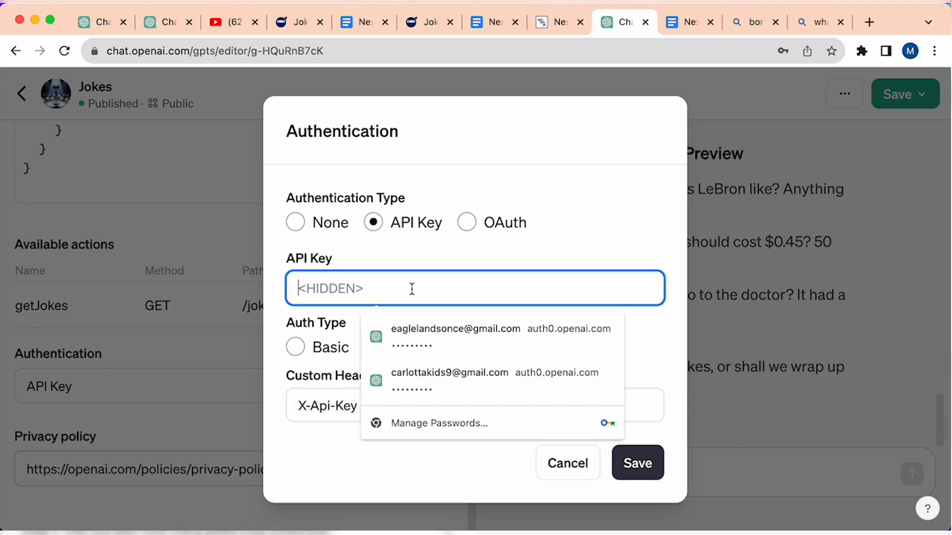
{"action": "left_click", "coordinate": [567, 463]}
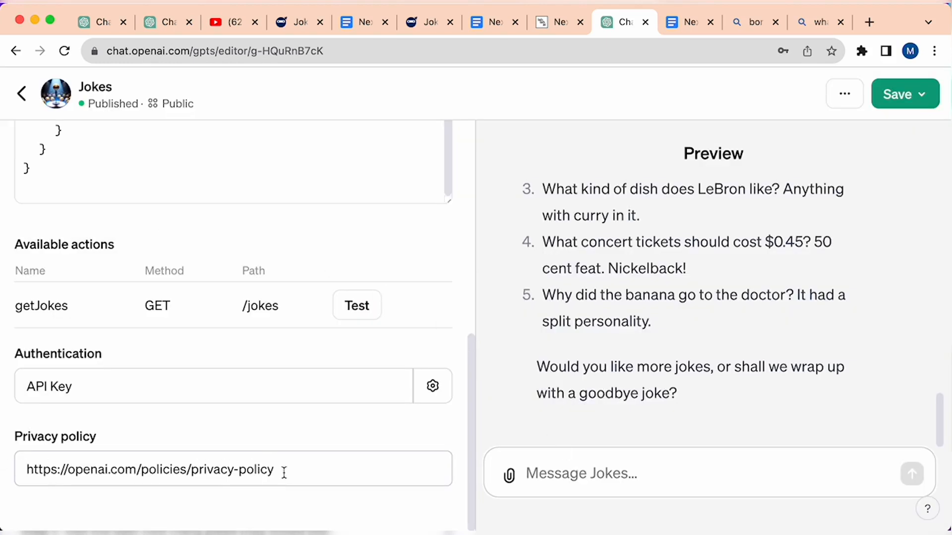
{"action": "left_click_drag", "start_coordinate": [281, 471], "coordinate": [234, 470]}
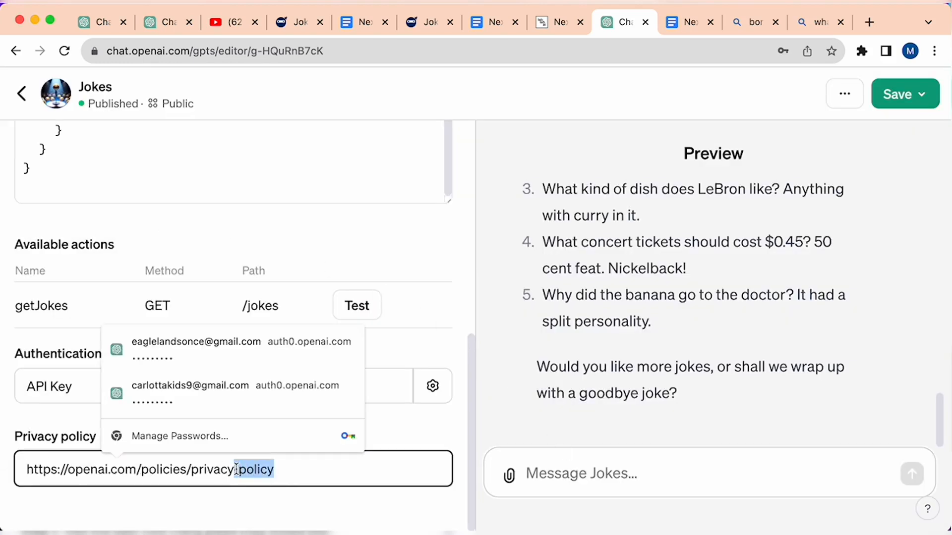
Step: Publish the Jokes GPT with its visibility set to Public
{"action": "left_click", "coordinate": [920, 94]}
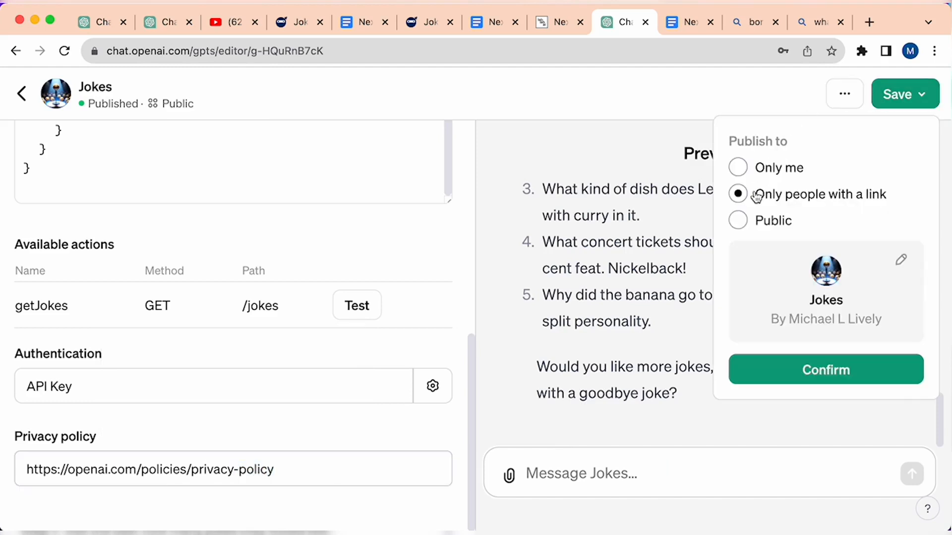
{"action": "left_click", "coordinate": [747, 222]}
{"action": "left_click", "coordinate": [831, 368]}
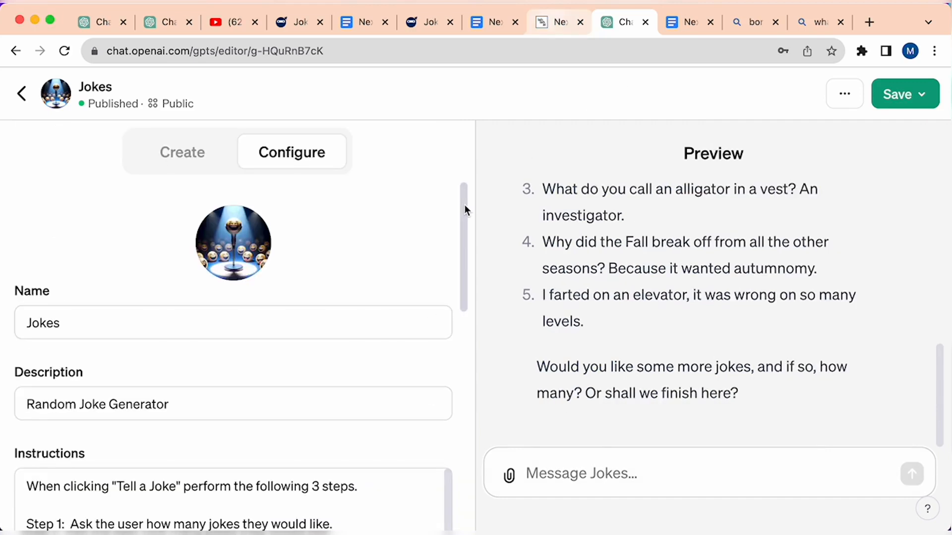
Step: Review the Jokes GPT's conversation starters and capabilities in its configuration
{"action": "left_click_drag", "start_coordinate": [464, 204], "coordinate": [465, 358]}
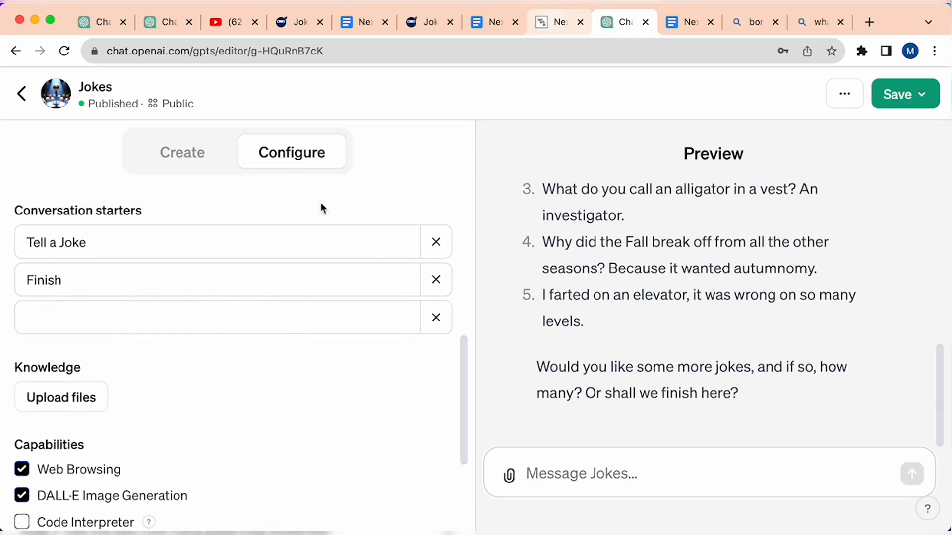